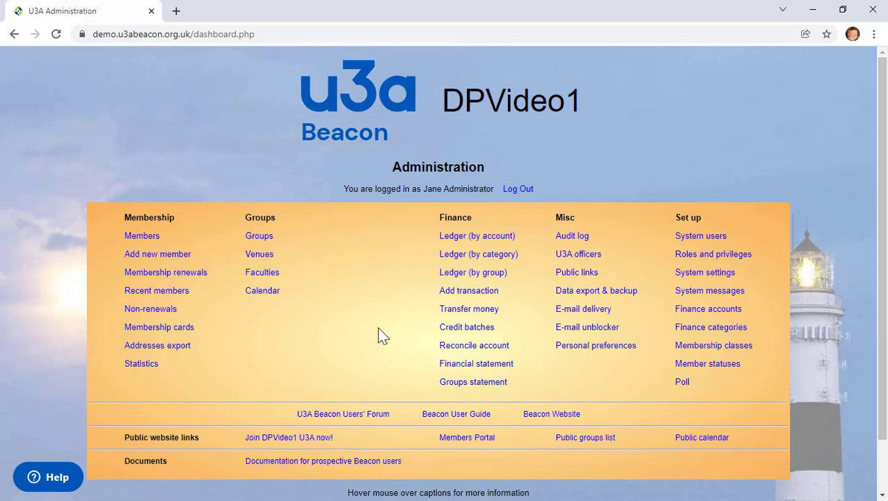
- Open the Members list from the Membership section of the dashboard
{"action": "mouse_move", "coordinate": [271, 242]}
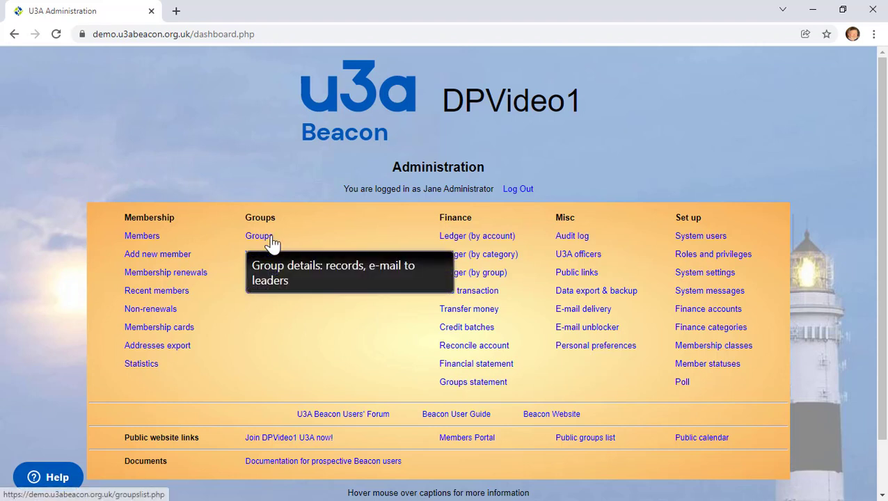
{"action": "left_click", "coordinate": [158, 237]}
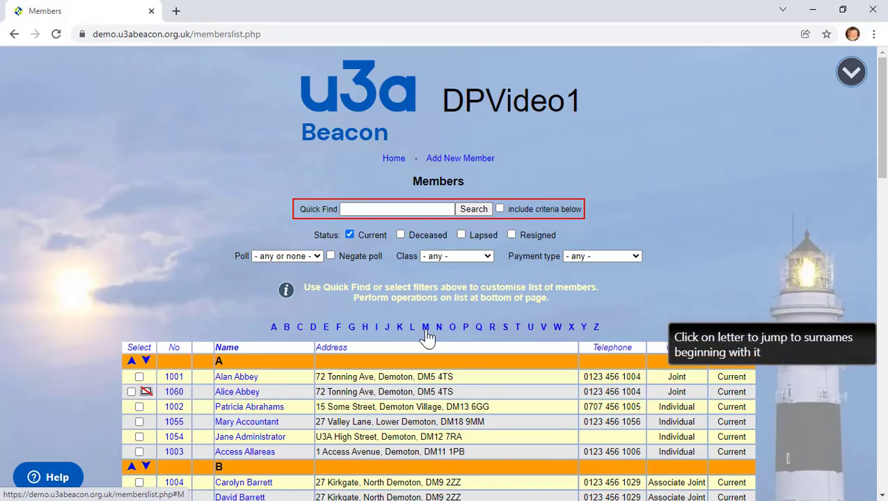
- Jump through the members list to the M section, back to top, then to the T–Y end
{"action": "left_click", "coordinate": [425, 327]}
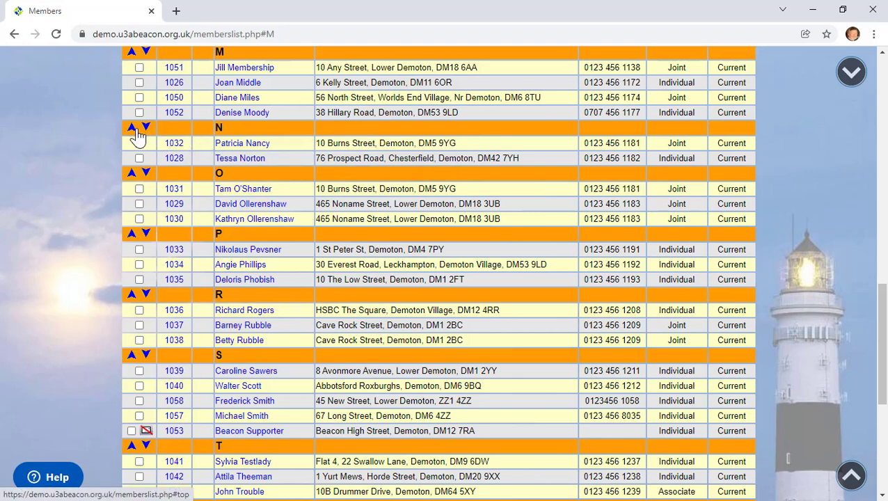
{"action": "left_click", "coordinate": [132, 128]}
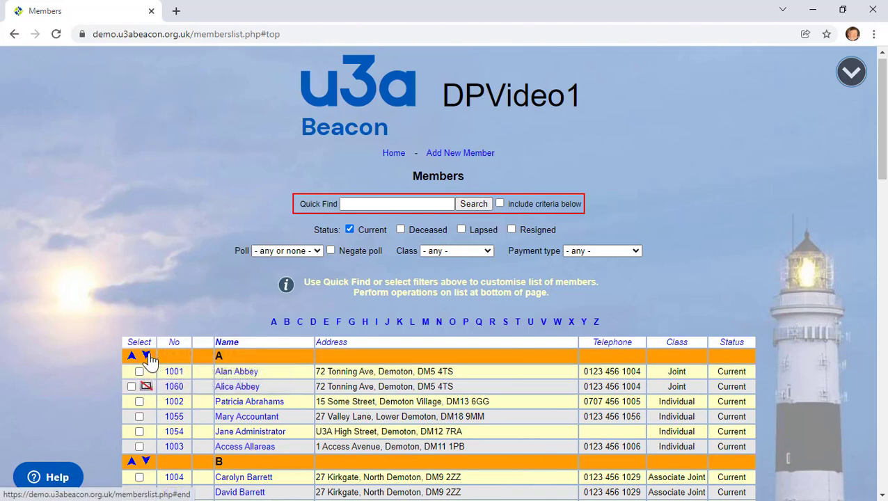
{"action": "left_click", "coordinate": [146, 356]}
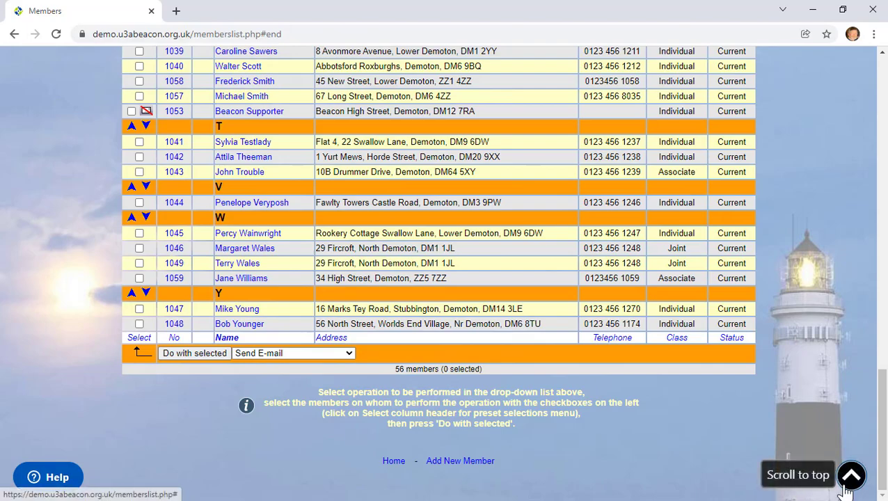
{"action": "left_click", "coordinate": [850, 476]}
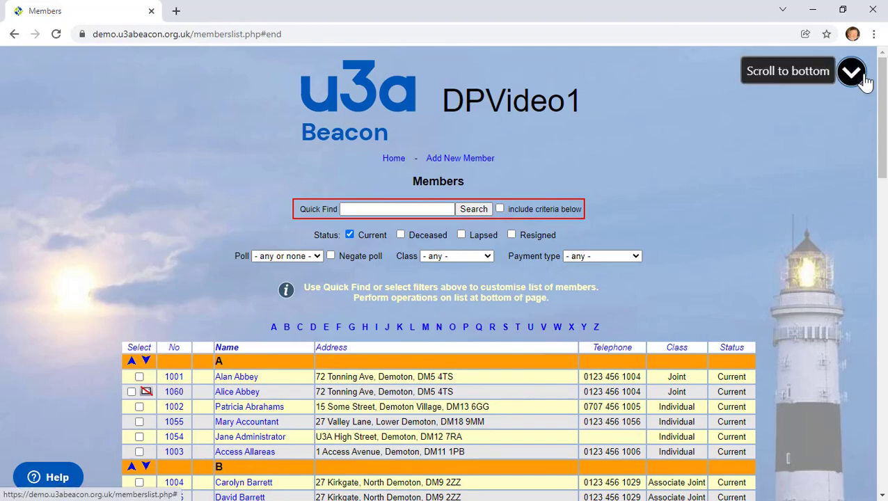
{"action": "left_click", "coordinate": [862, 80]}
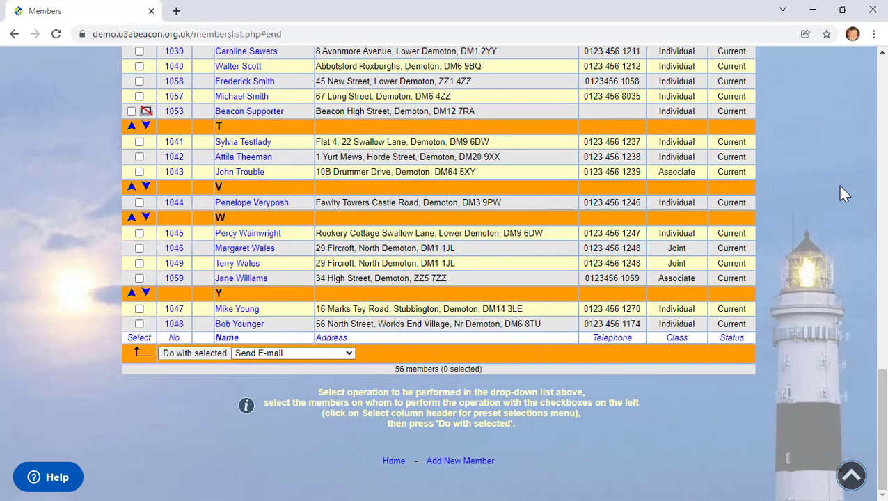
- Tick the checkboxes of the first and third members in the T section
{"action": "left_click", "coordinate": [139, 142]}
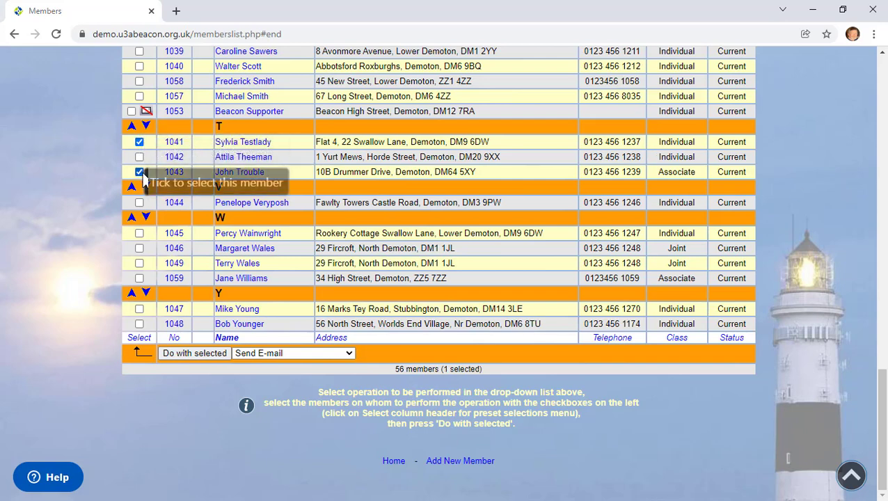
{"action": "left_click", "coordinate": [140, 172]}
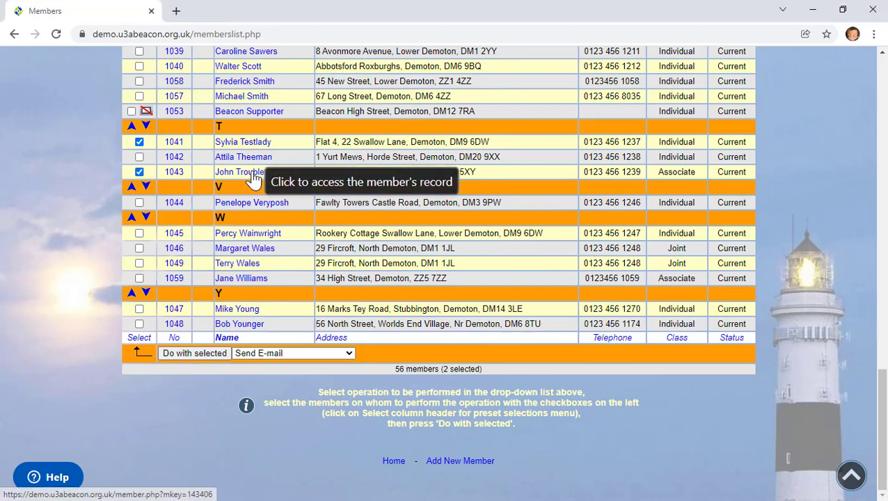
- Open the third T member's record in a new tab, review it, and return to Members
{"action": "right_click", "coordinate": [251, 174]}
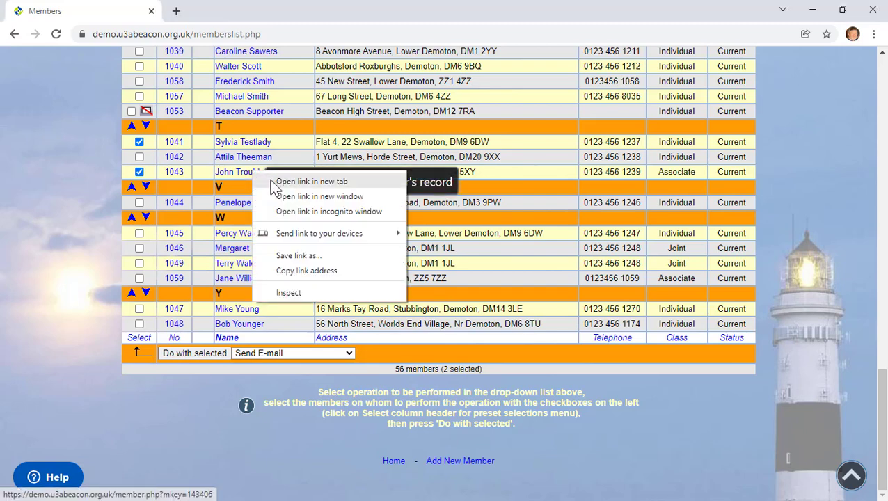
{"action": "left_click", "coordinate": [311, 182]}
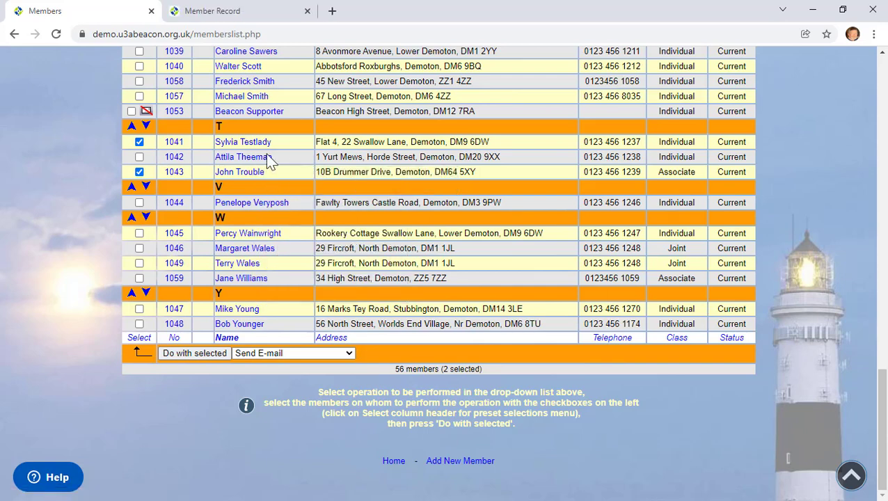
{"action": "left_click", "coordinate": [222, 20]}
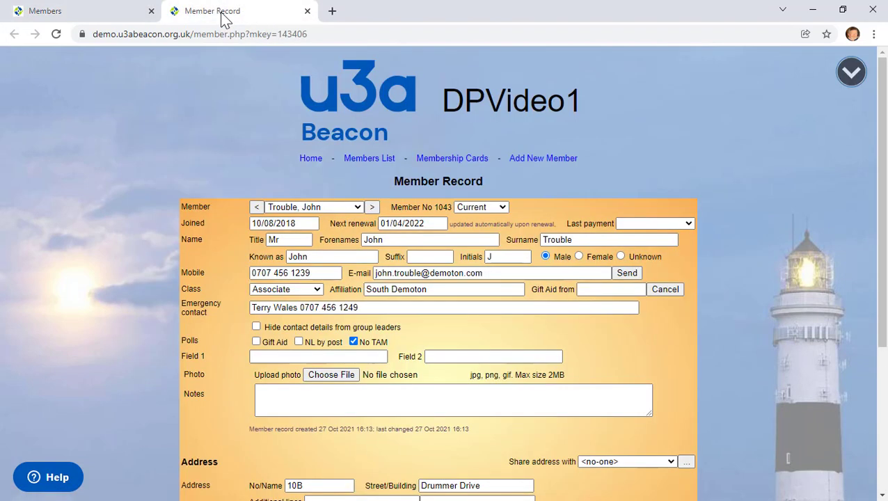
{"action": "scroll", "coordinate": [185, 182], "scroll_direction": "down", "scroll_amount": 2}
{"action": "scroll", "coordinate": [184, 183], "scroll_direction": "up", "scroll_amount": 2}
{"action": "left_click", "coordinate": [67, 21]}
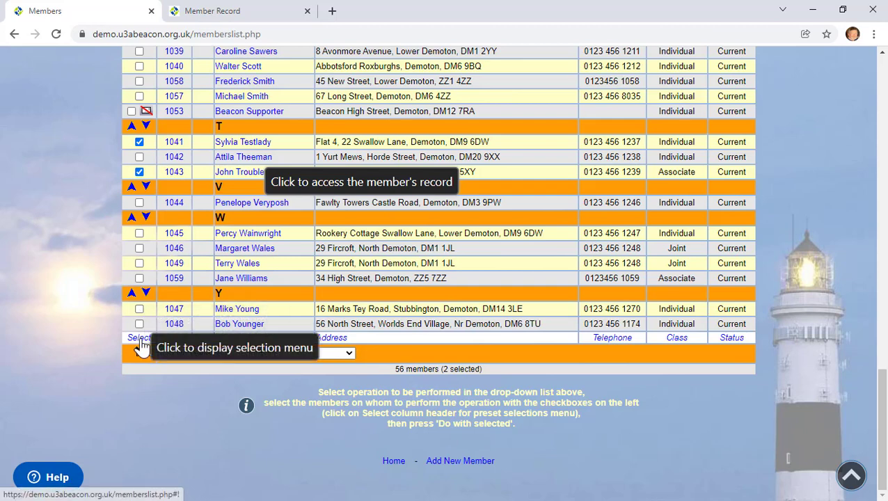
- Show the preset member selection menu from the Select column header
{"action": "left_click", "coordinate": [142, 346]}
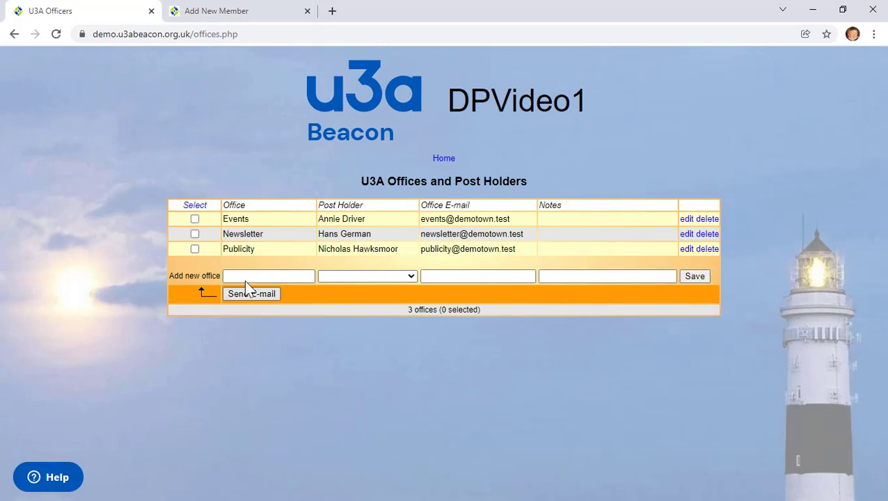
- Select all three offices (Events, Newsletter, Publicity) via the Select header, then clear them
{"action": "left_click", "coordinate": [196, 206]}
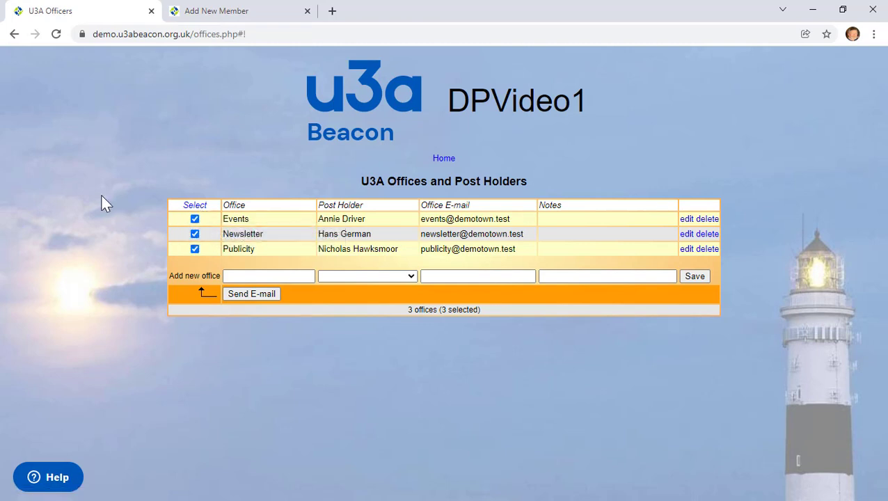
{"action": "left_click", "coordinate": [196, 205]}
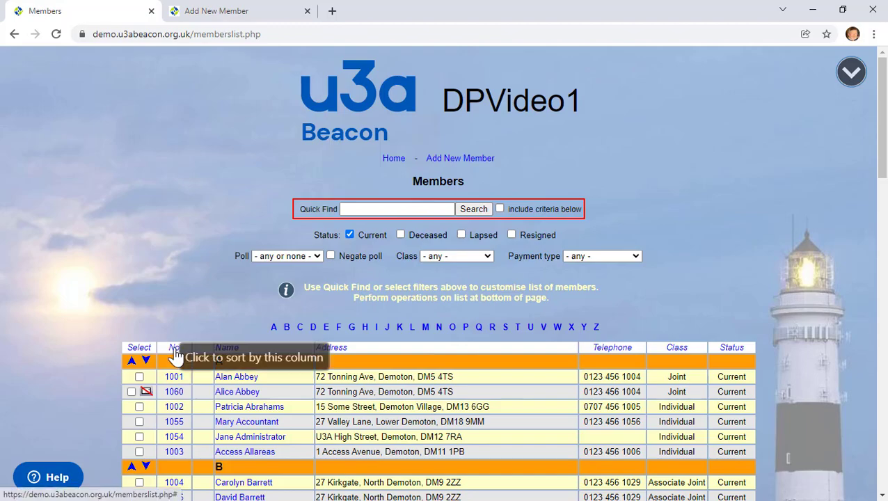
{"action": "left_click", "coordinate": [176, 355]}
{"action": "scroll", "coordinate": [185, 265], "scroll_direction": "down", "scroll_amount": 1}
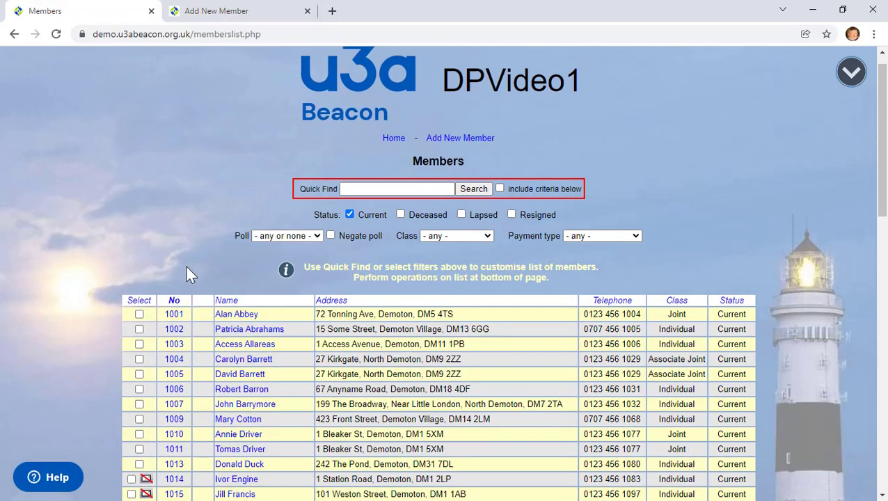
{"action": "scroll", "coordinate": [186, 264], "scroll_direction": "down", "scroll_amount": 12}
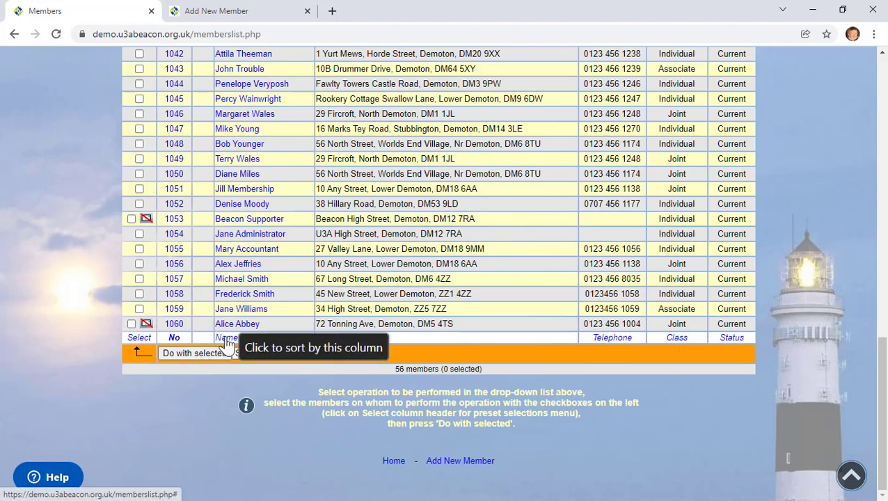
{"action": "left_click", "coordinate": [226, 339]}
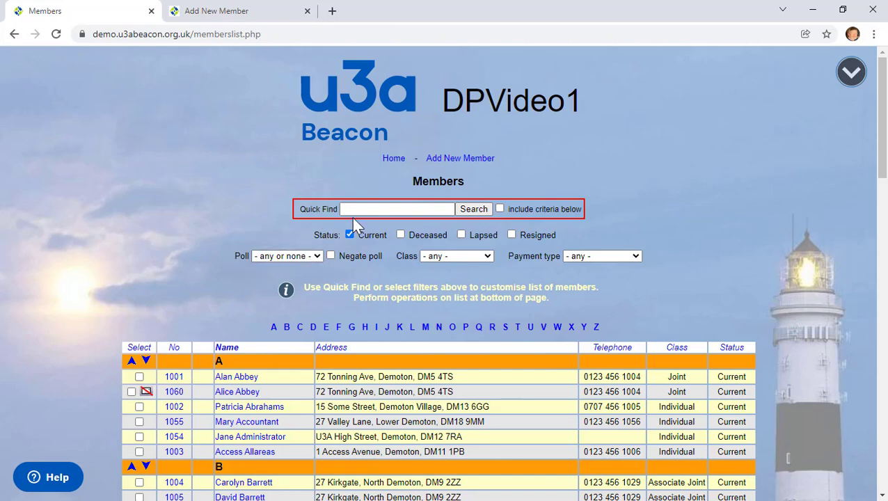
{"action": "mouse_move", "coordinate": [363, 211]}
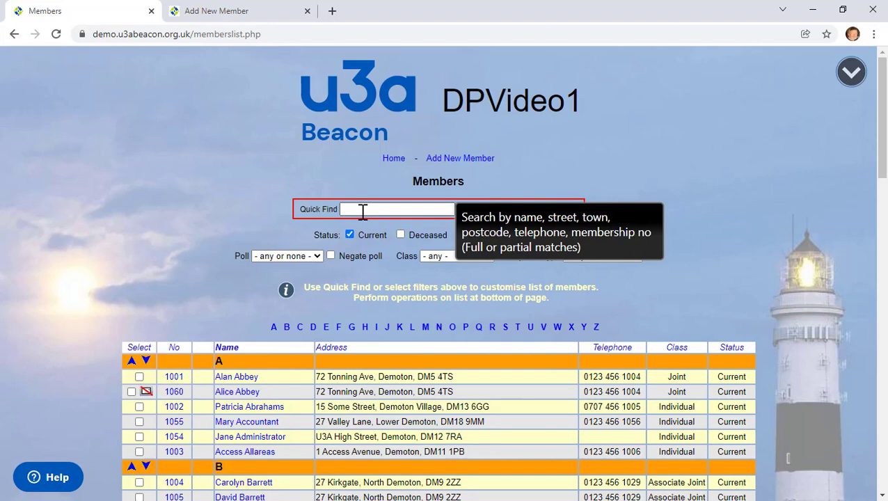
- Quick Find members matching 'dm1' to list those with DM1 postcodes
{"action": "left_click", "coordinate": [343, 210]}
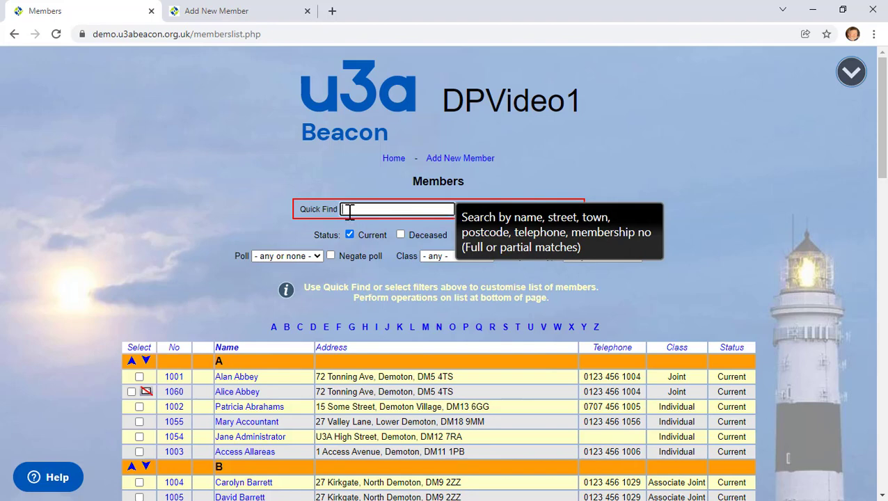
{"action": "type", "text": "d"}
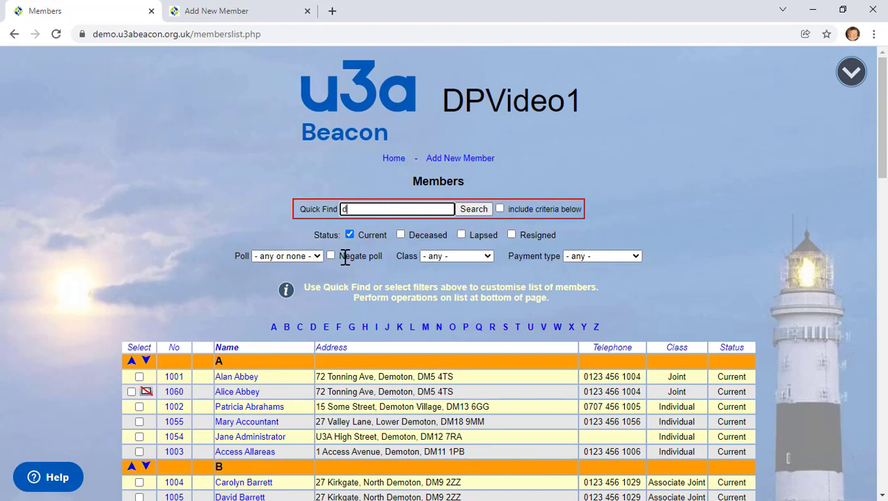
{"action": "type", "text": "m1"}
{"action": "left_click", "coordinate": [485, 216]}
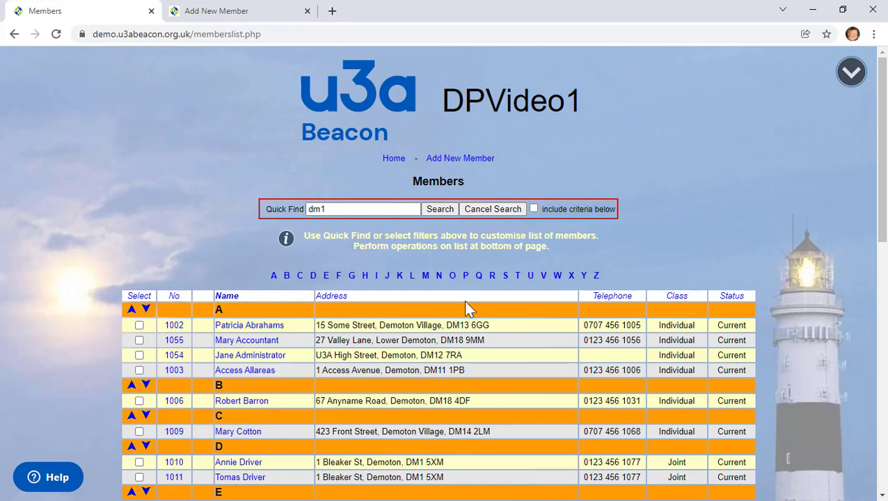
{"action": "left_click", "coordinate": [381, 211]}
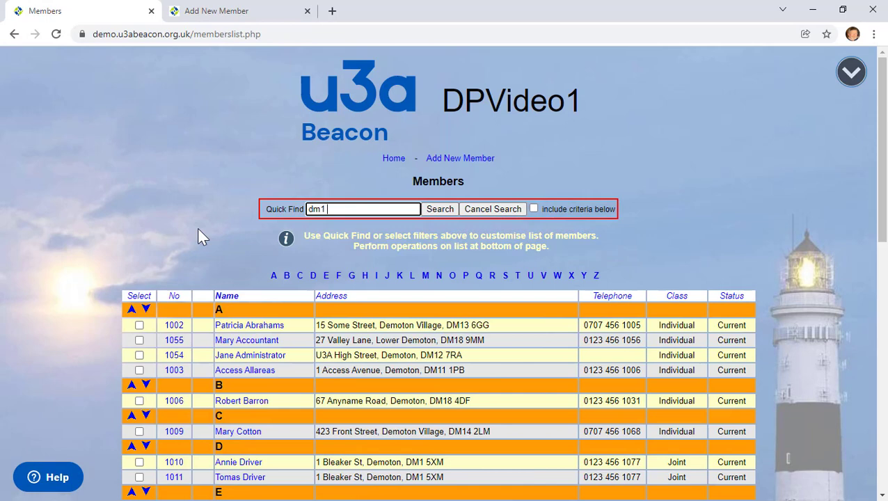
- Rerun the dm1 search, then set Art Appreciation's normal start time to 13:30
{"action": "left_click", "coordinate": [440, 207]}
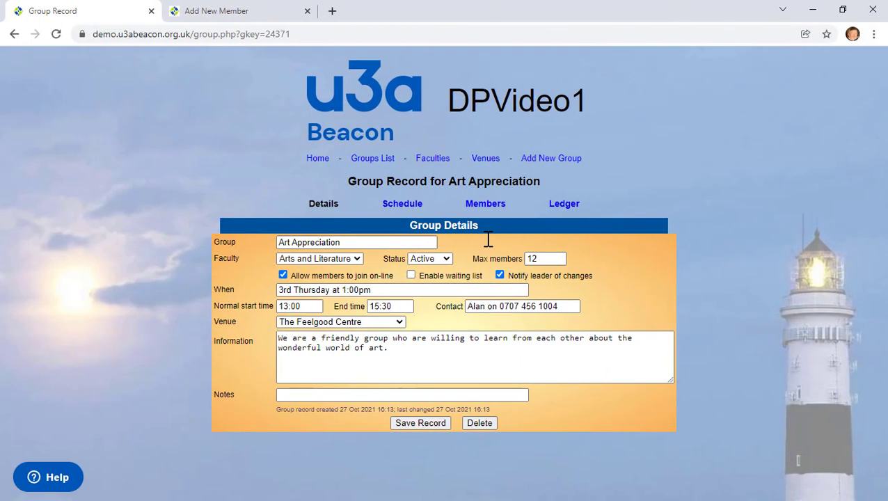
{"action": "left_click", "coordinate": [316, 306]}
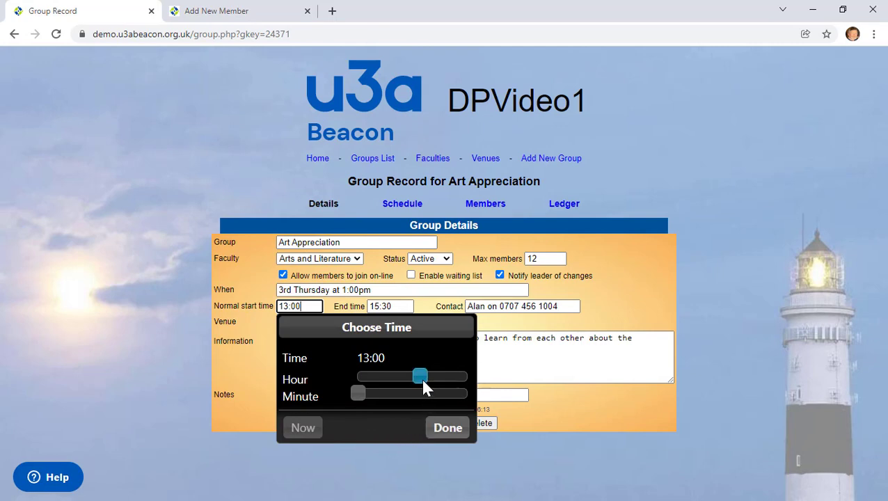
{"action": "mouse_move", "coordinate": [421, 376]}
{"action": "left_mouse_down"}
{"action": "mouse_move", "coordinate": [411, 377]}
{"action": "mouse_move", "coordinate": [421, 377]}
{"action": "left_mouse_up"}
{"action": "left_click_drag", "start_coordinate": [357, 398], "coordinate": [415, 400]}
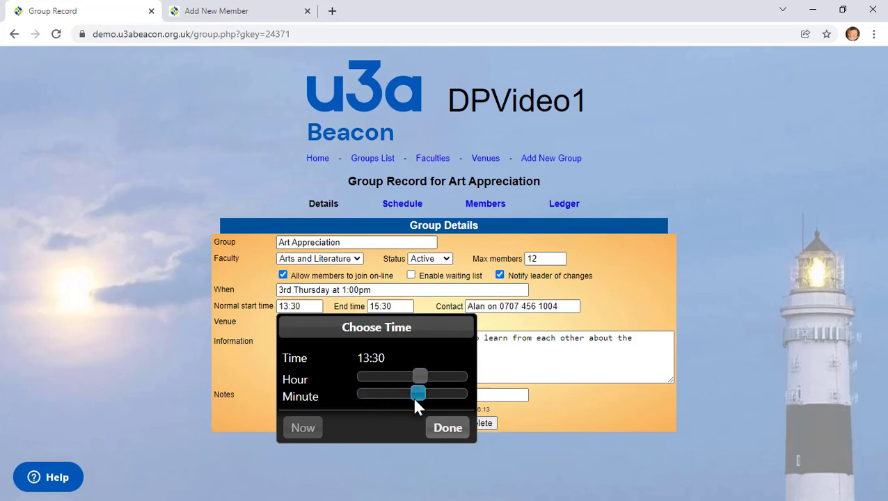
{"action": "left_click", "coordinate": [446, 428]}
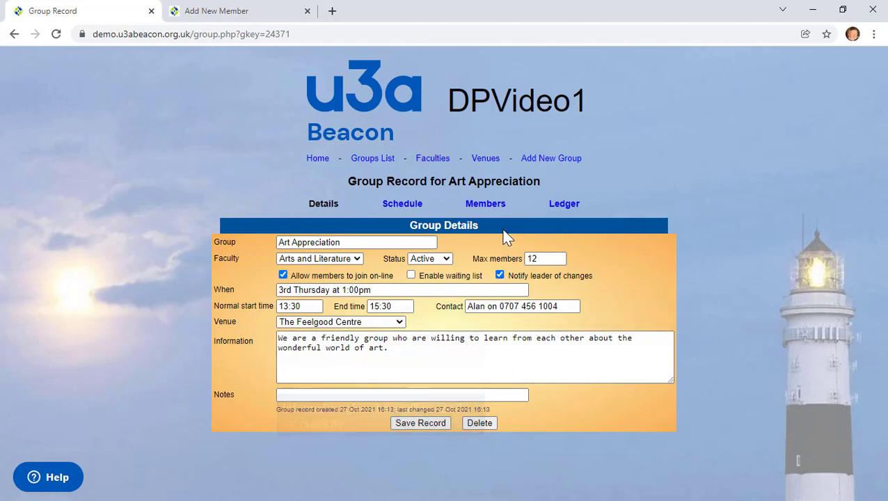
- Open Art Appreciation's Members tab and browse the add-member dropdown by surname letters M, B, S
{"action": "left_click", "coordinate": [500, 205]}
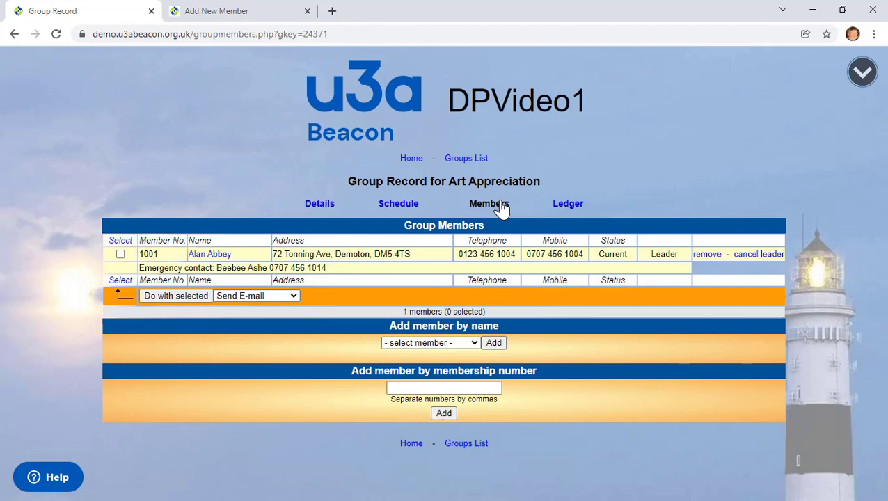
{"action": "left_click", "coordinate": [474, 343]}
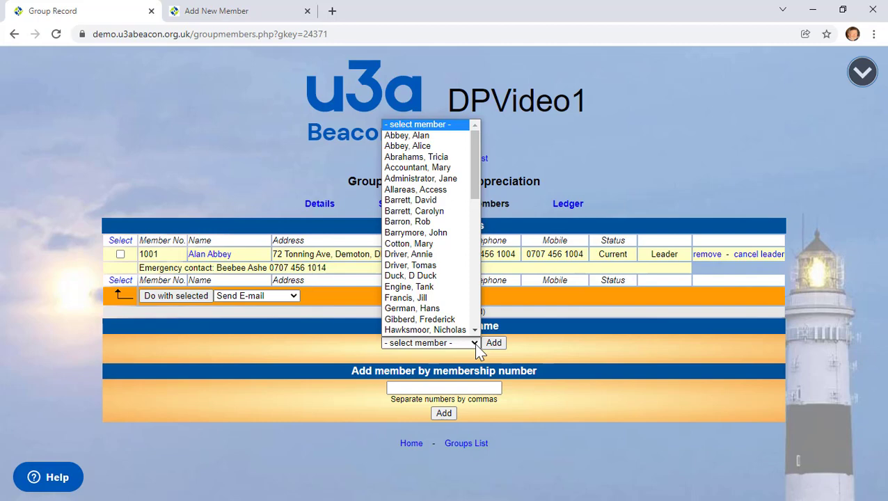
{"action": "key", "text": "m"}
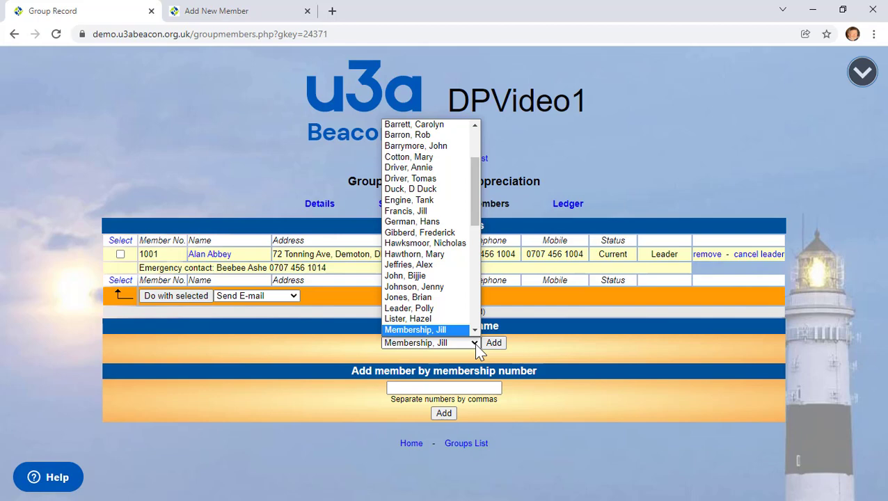
{"action": "key", "text": "b"}
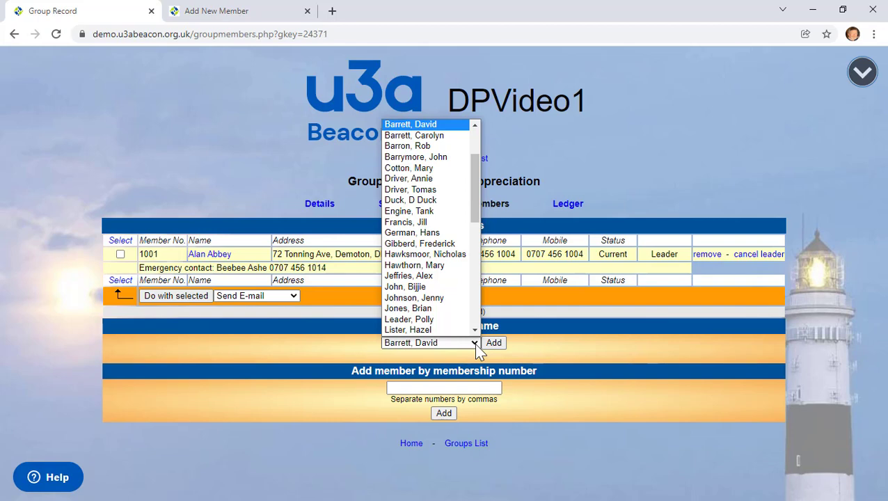
{"action": "key", "text": "s"}
{"action": "key", "text": "c"}
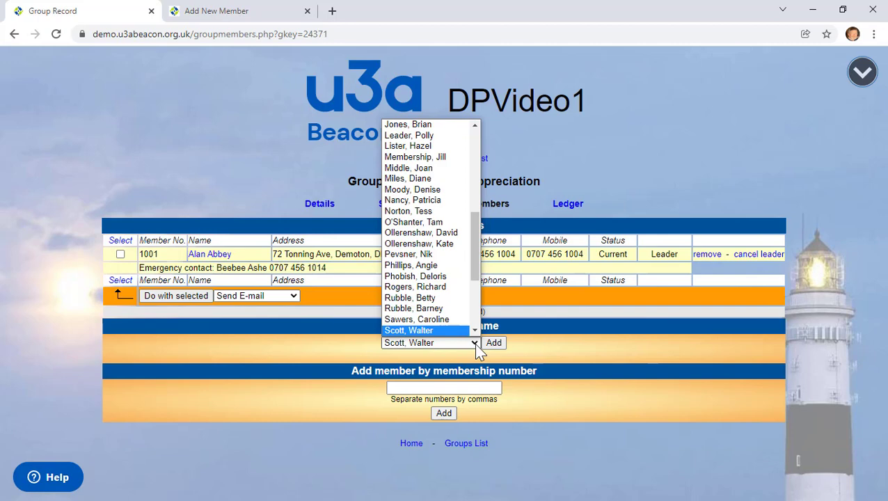
{"action": "key", "text": "Down"}
{"action": "key", "text": "Down"}
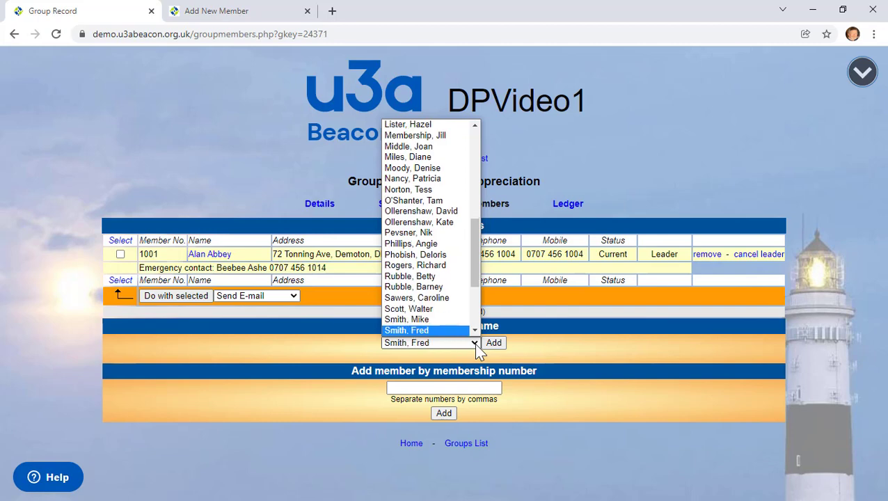
{"action": "key", "text": "Down"}
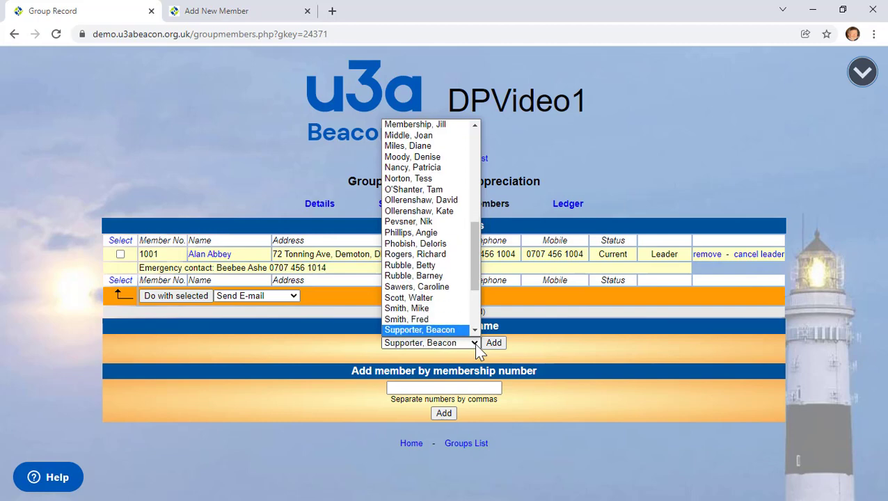
{"action": "key", "text": "s"}
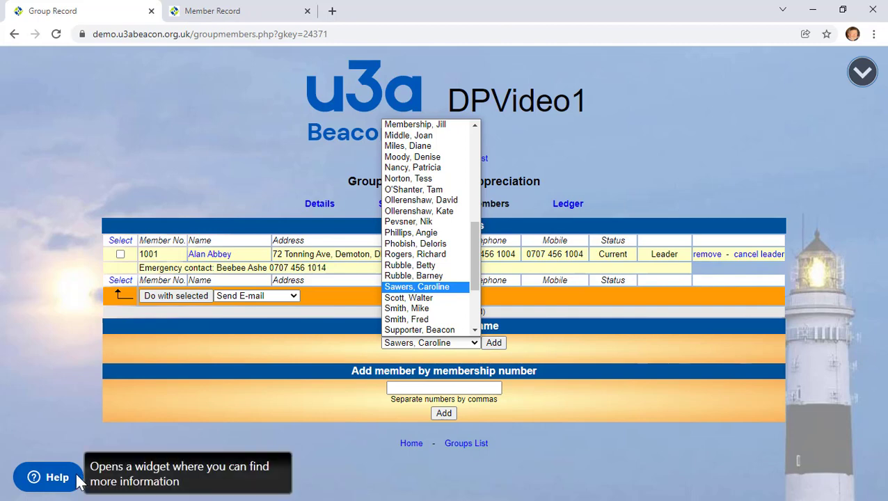
- Search Help for 'sending email', listing articles led by 6.1.1 Sending Emails
{"action": "left_click", "coordinate": [49, 478]}
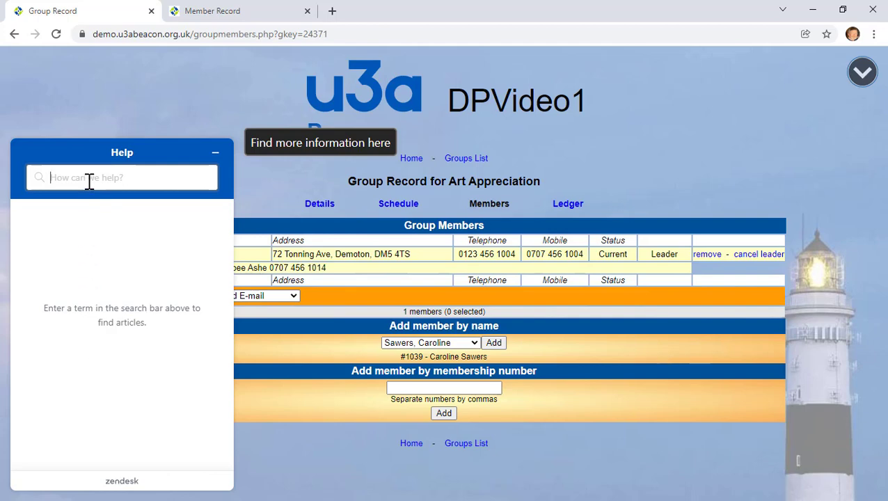
{"action": "type", "text": "sending email"}
{"action": "key", "text": "Return"}
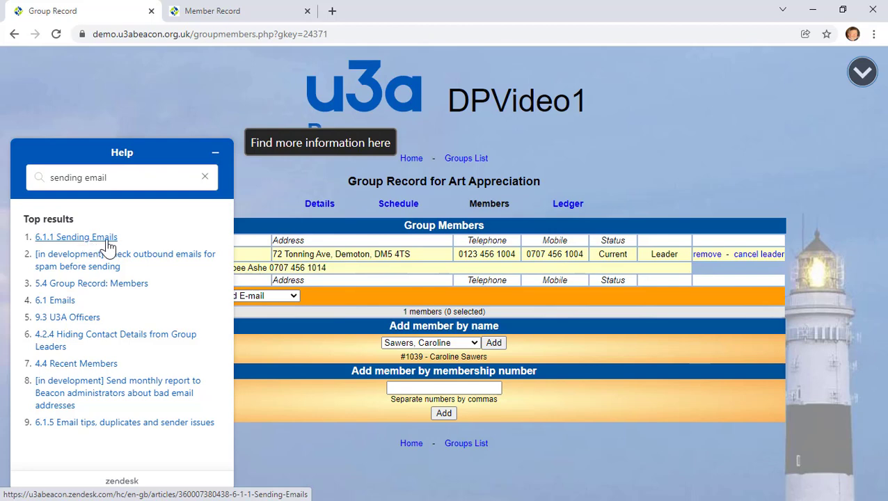
- Return to the Administration dashboard via Home and log out of Beacon to the sign-in page
{"action": "left_click", "coordinate": [408, 163]}
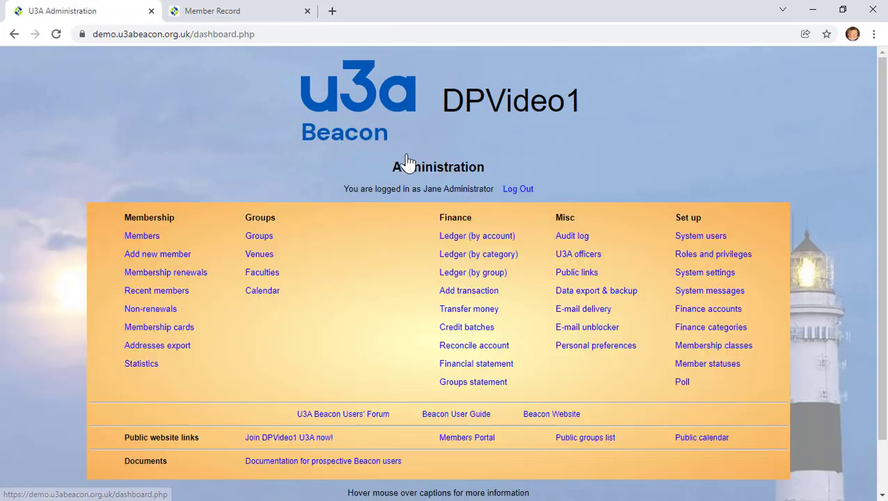
{"action": "left_click", "coordinate": [514, 190]}
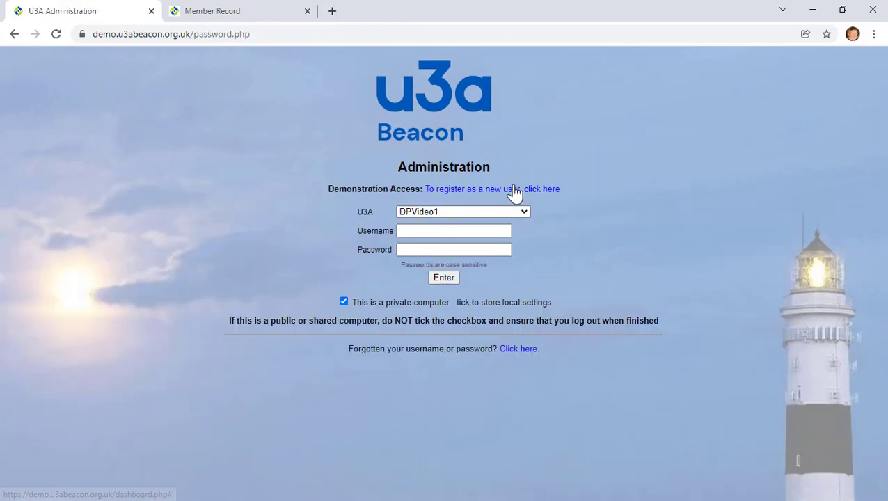